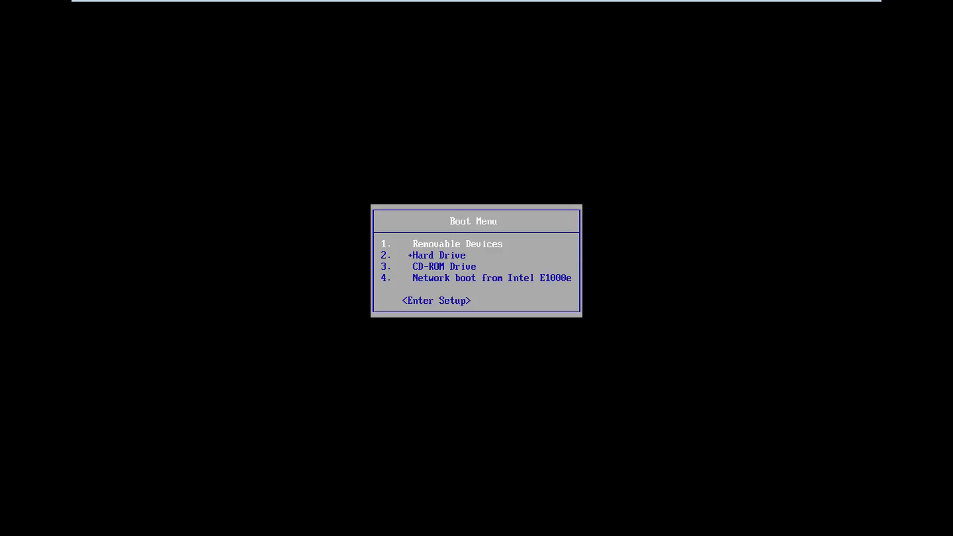
Boot from the CD-ROM Drive in the BIOS Boot Menu and confirm booting from the install disc
key("Down")
key("Down")
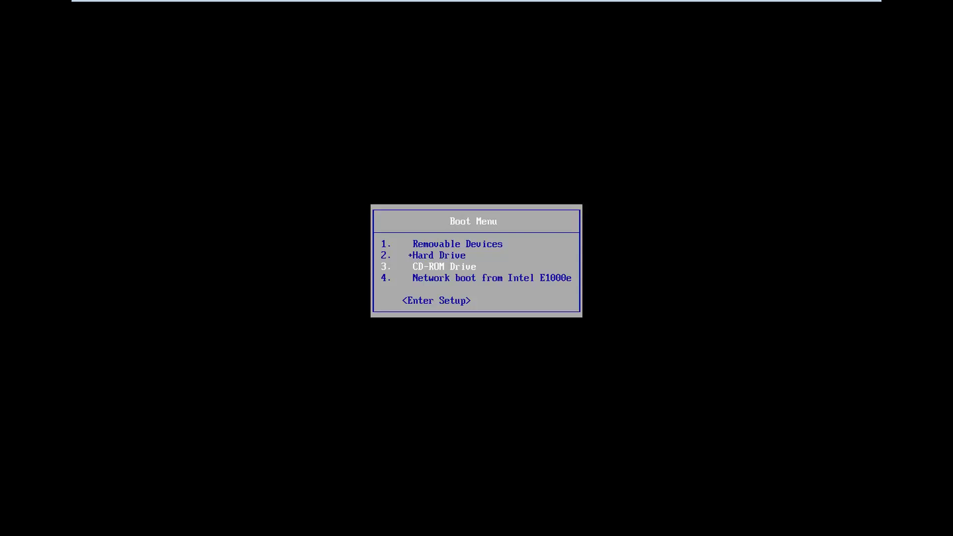
key("Return")
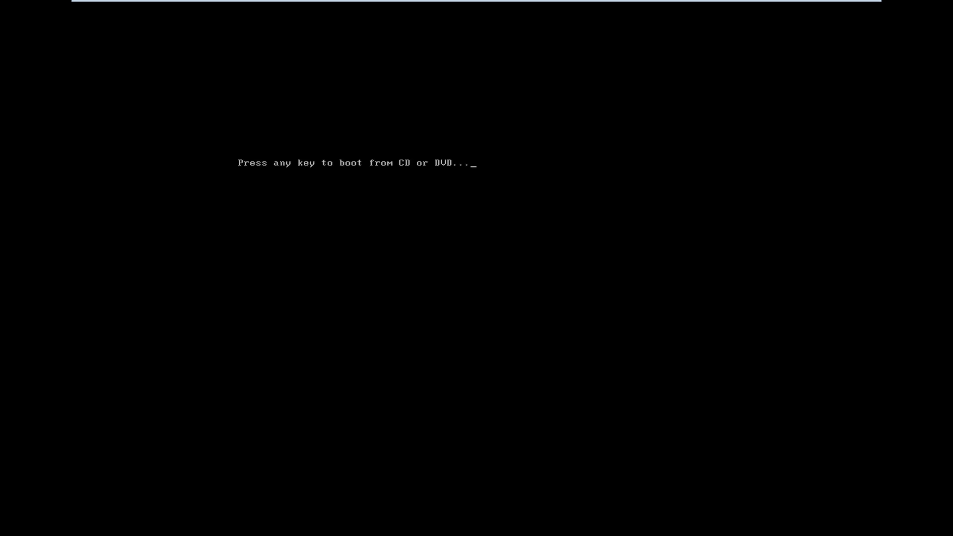
key("Return")
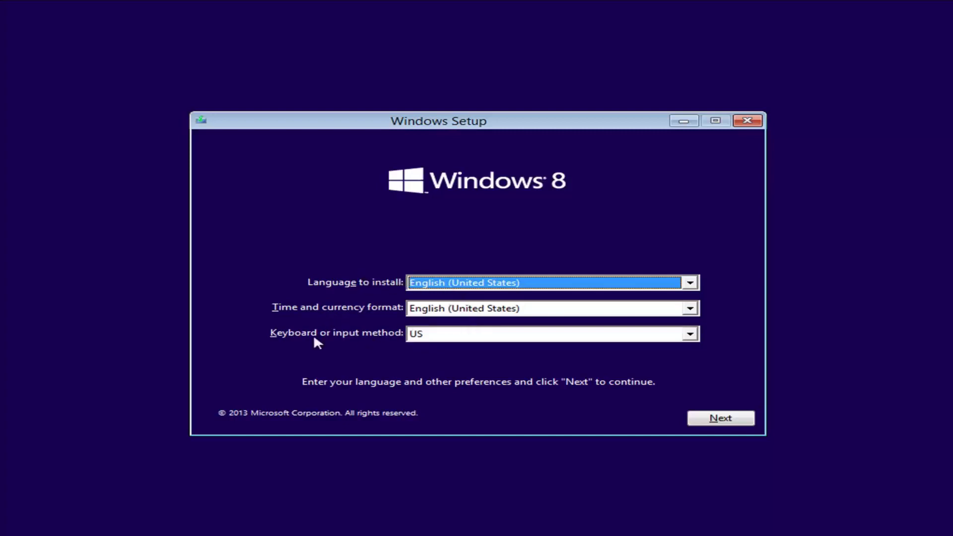
Accept the English (United States) language settings and choose 'Repair your computer' instead of installing
left_click(732, 422)
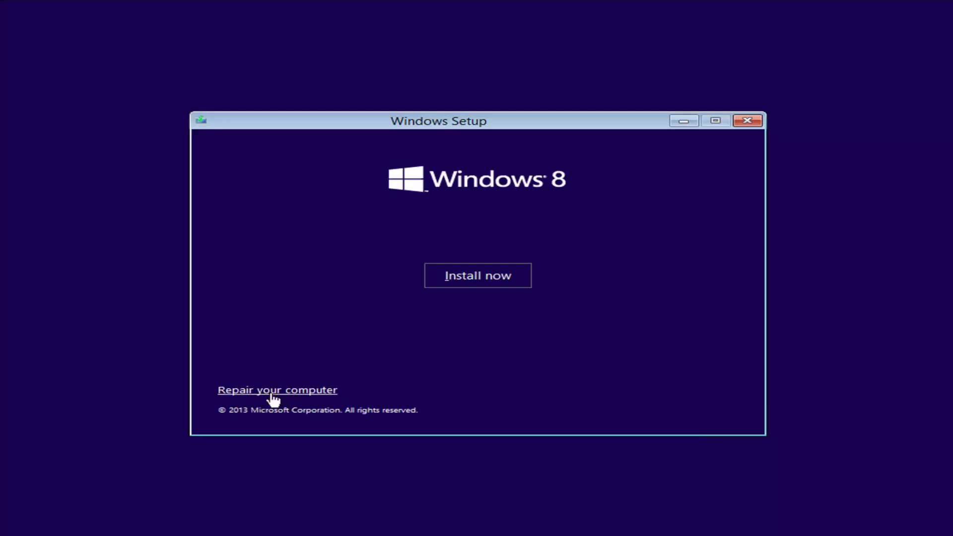
left_click(255, 399)
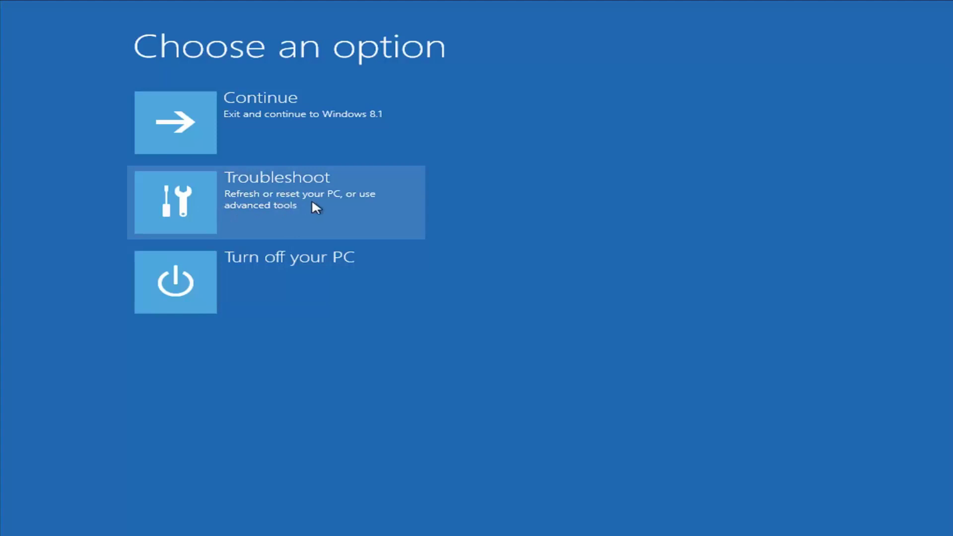
left_click(316, 212)
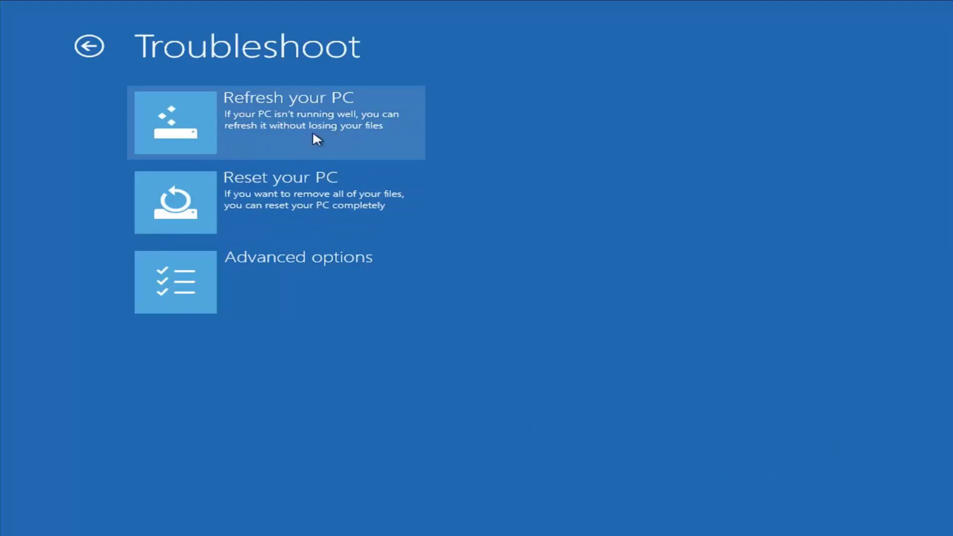
left_click(292, 130)
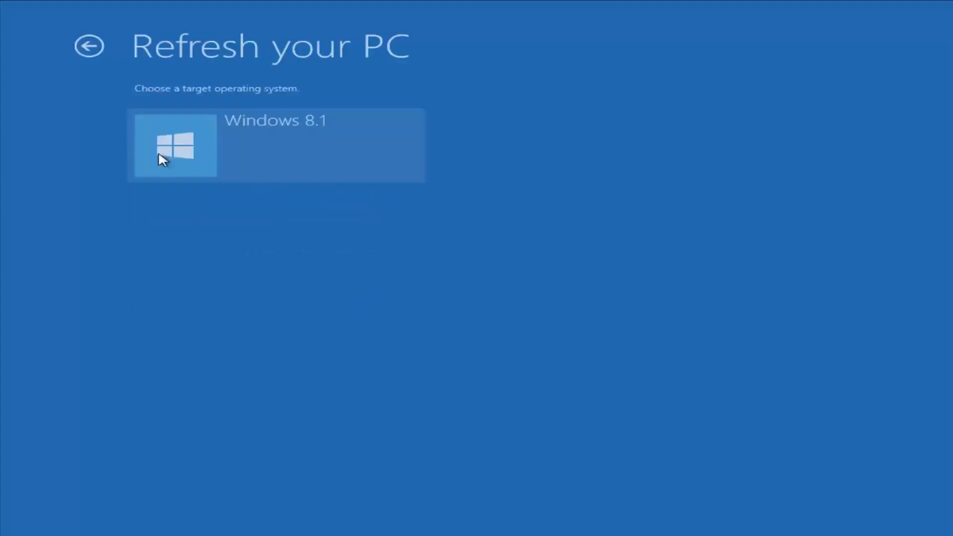
left_click(238, 159)
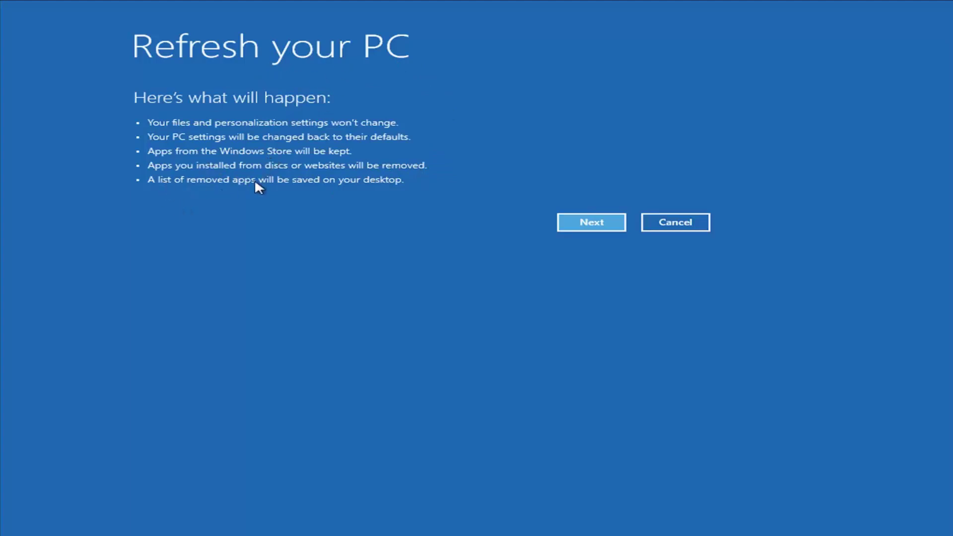
left_click(676, 224)
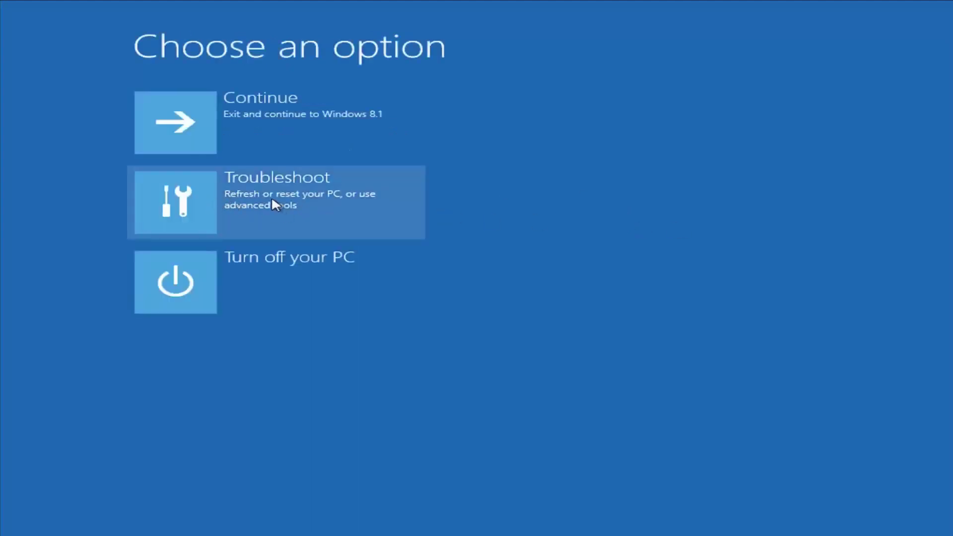
Go to Troubleshoot, then Advanced options, to show the advanced recovery tools
left_click(269, 197)
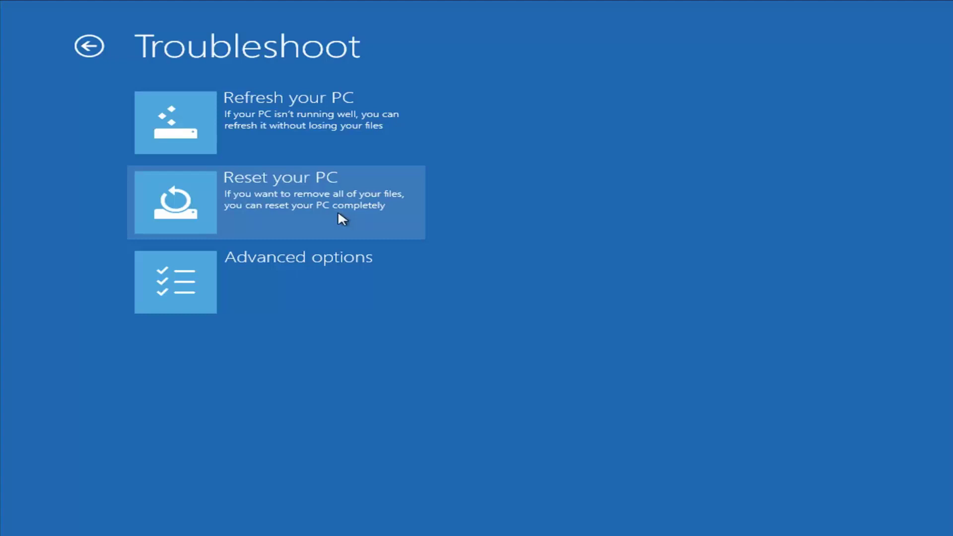
left_click(241, 285)
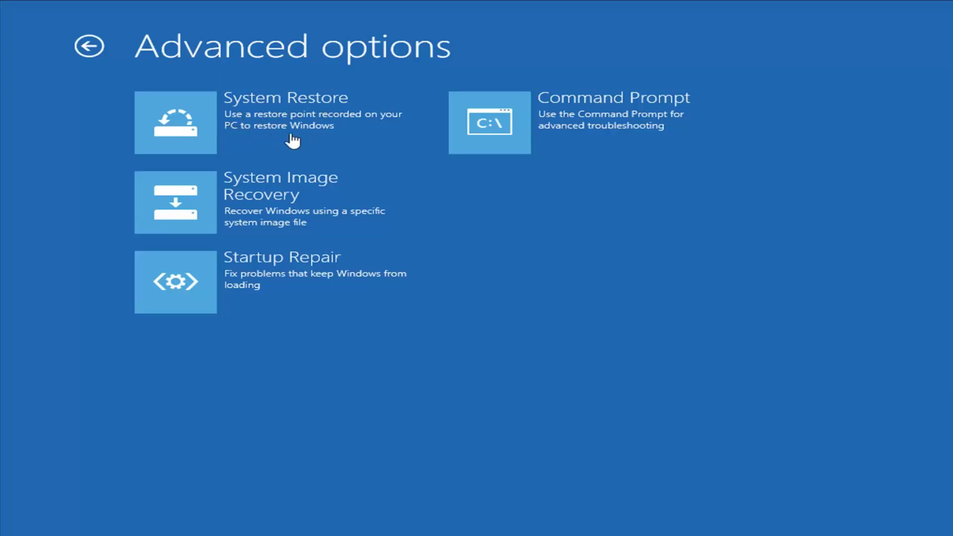
Confirm System Restore lists the 9/10/2018 Installed VMware Tools point for Windows 8.1, then cancel
left_click(243, 127)
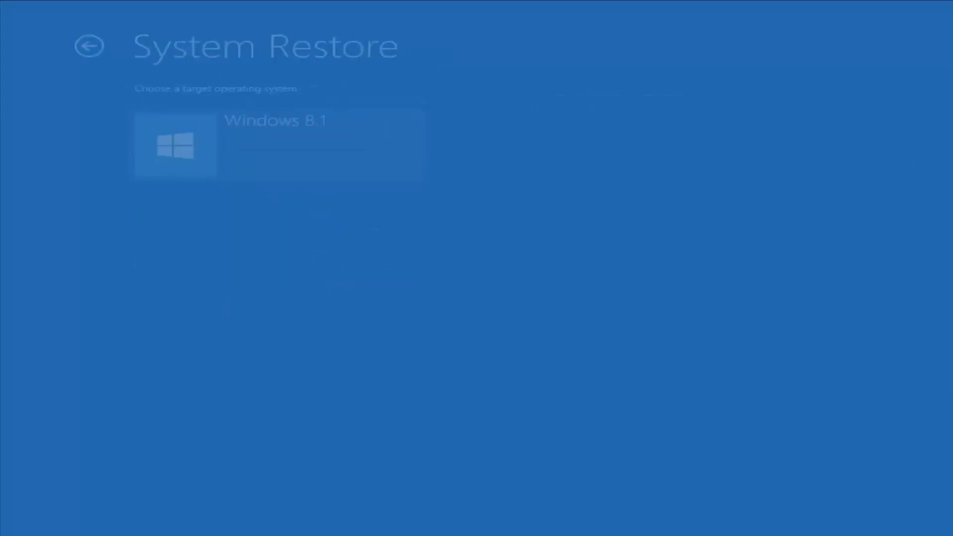
left_click(221, 149)
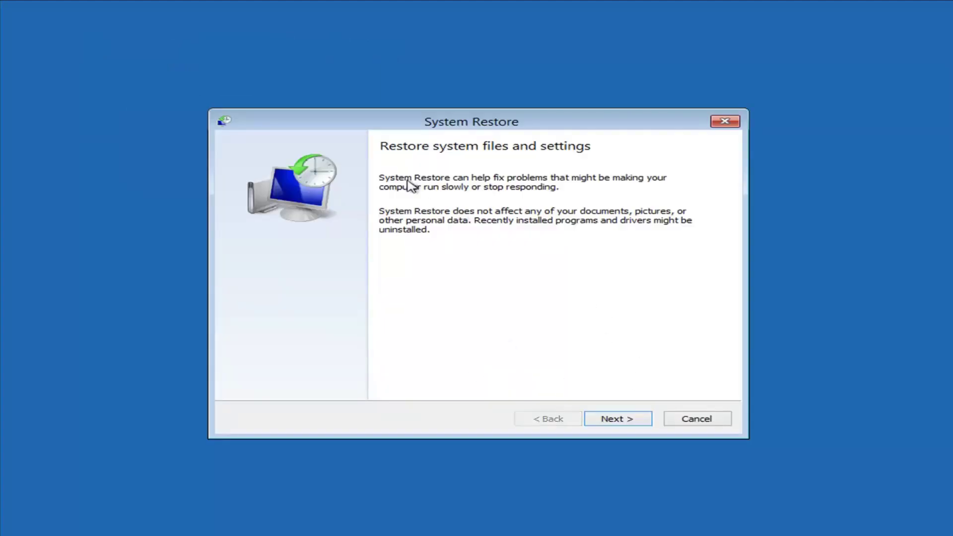
left_click(613, 420)
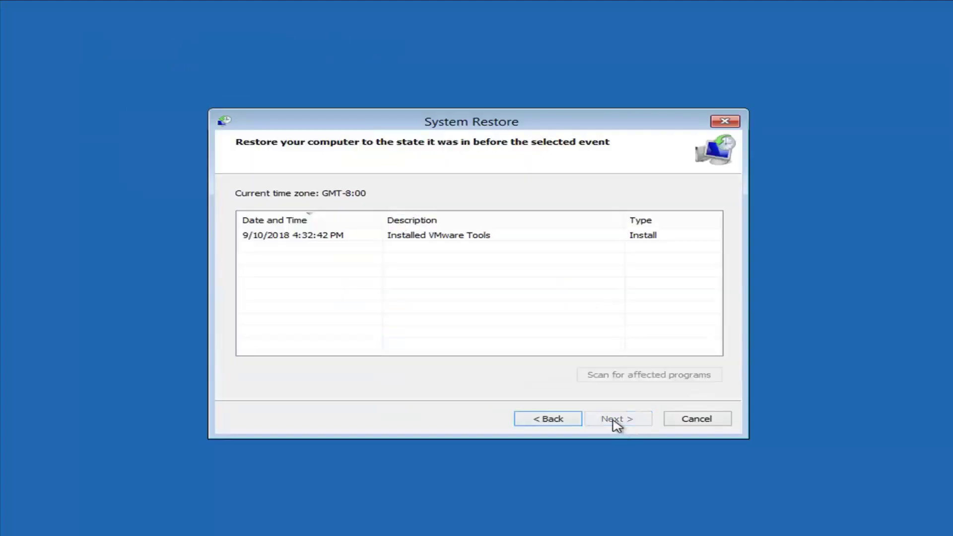
left_click(271, 237)
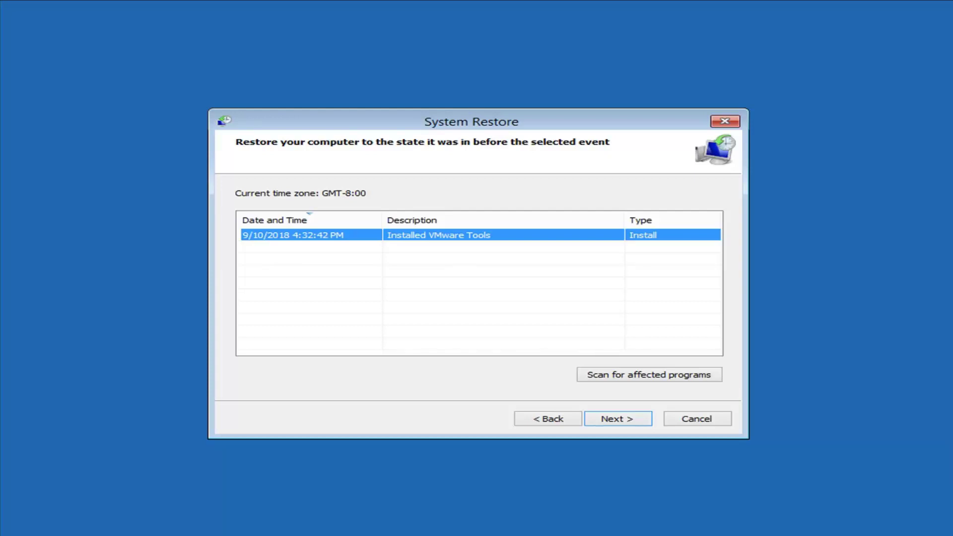
left_click(713, 422)
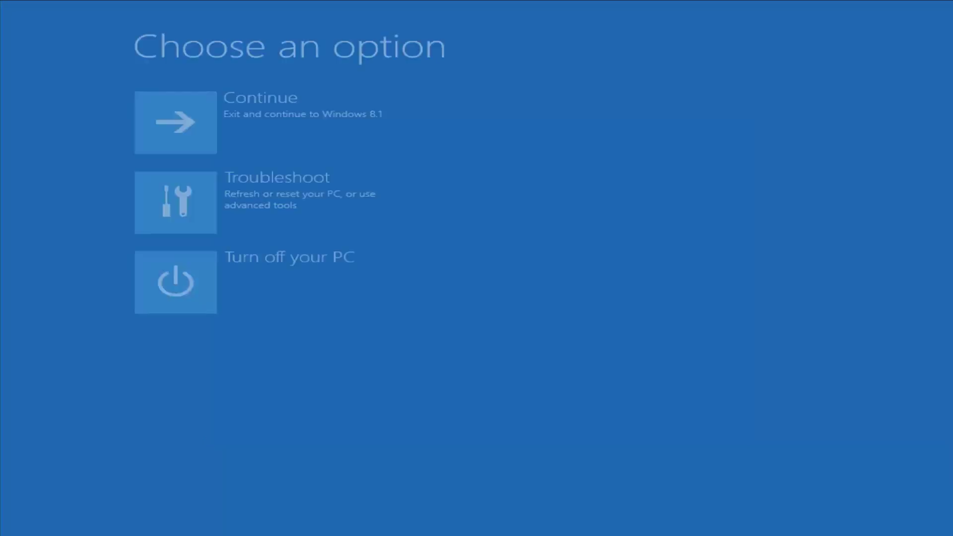
left_click(270, 173)
left_click(241, 293)
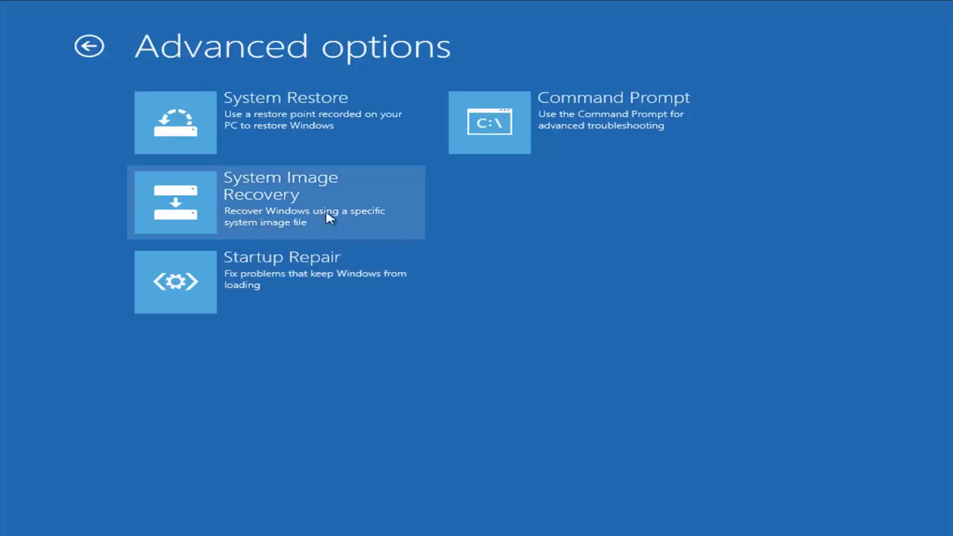
left_click(299, 204)
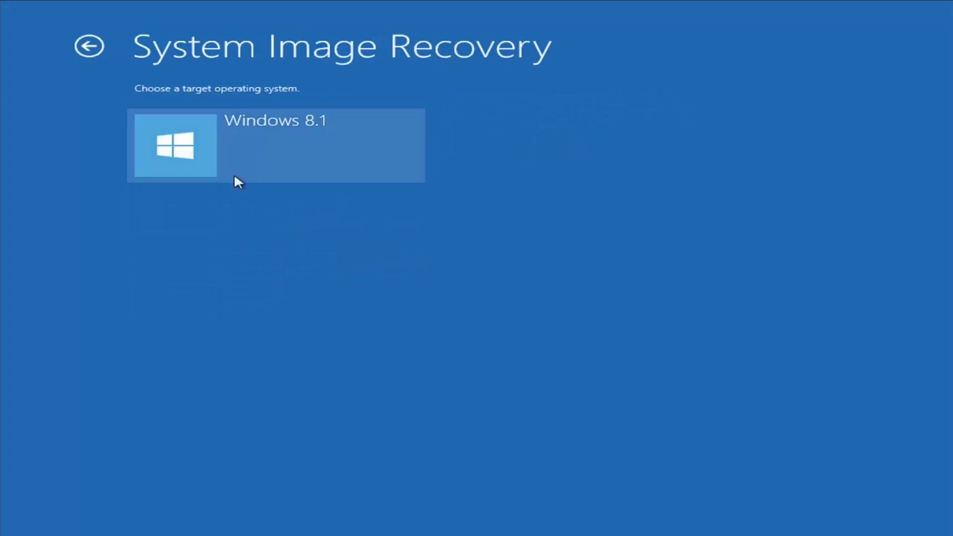
left_click(189, 122)
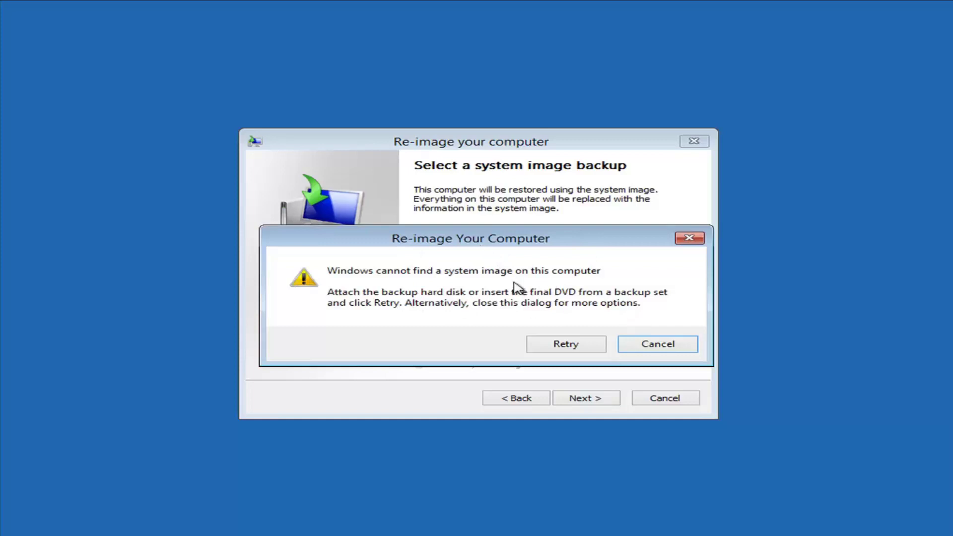
left_click(688, 351)
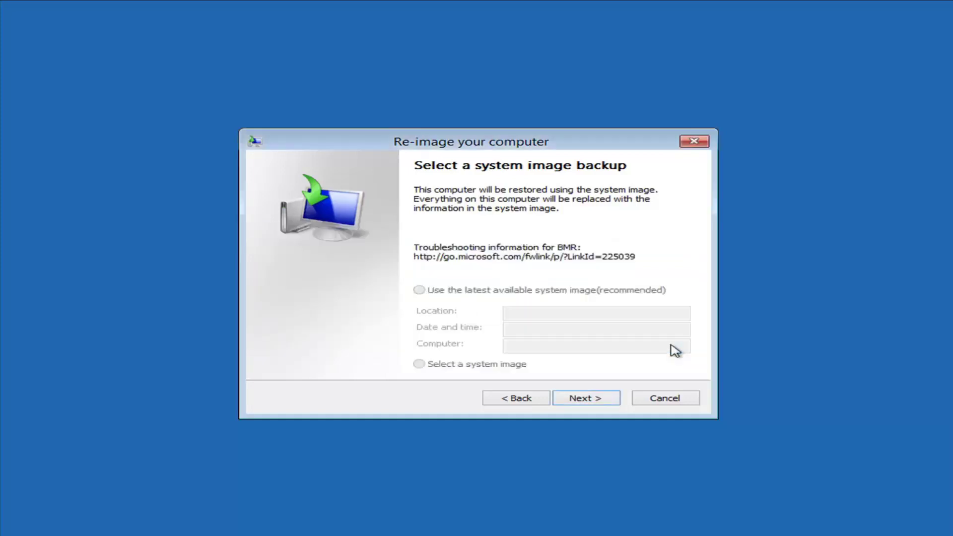
left_click(665, 400)
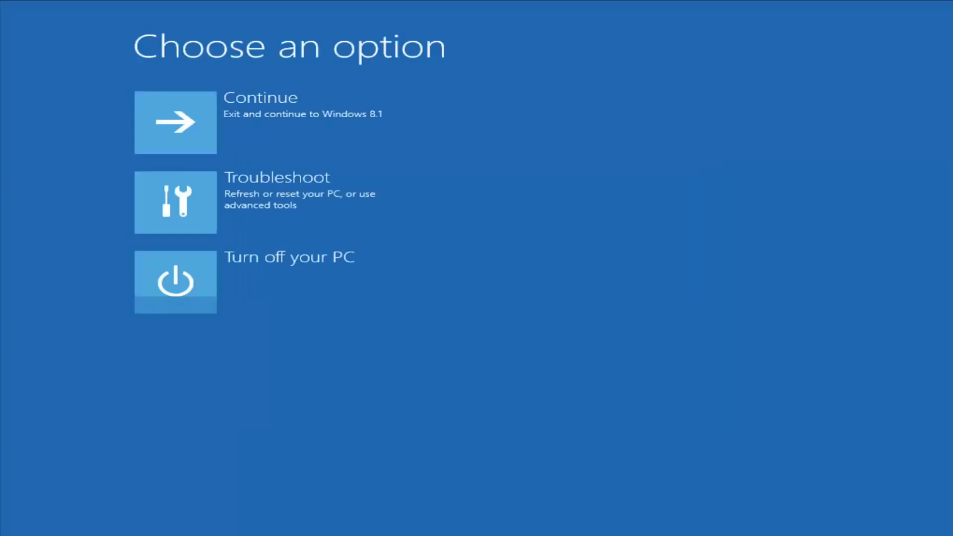
Return to Troubleshoot > Advanced options and launch System Restore
left_click(216, 203)
left_click(241, 287)
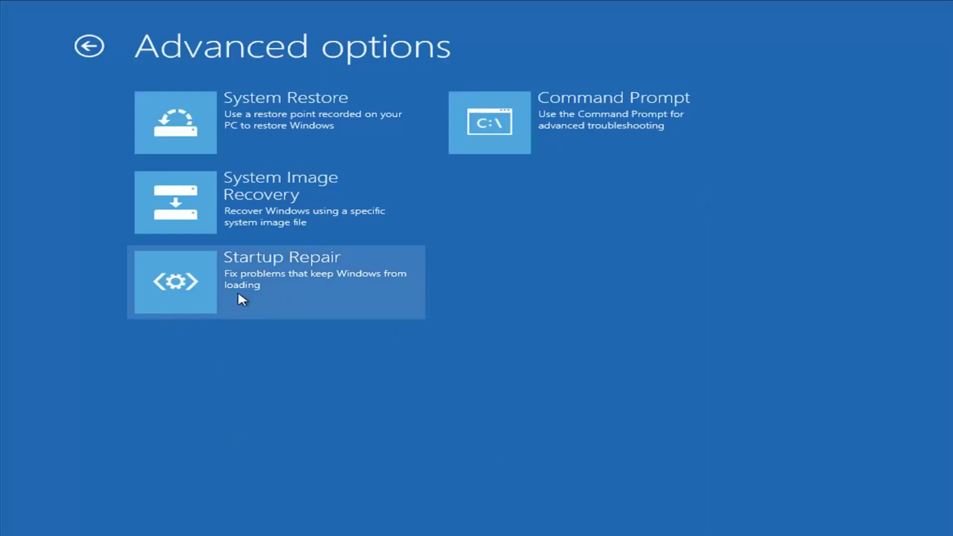
left_click(300, 293)
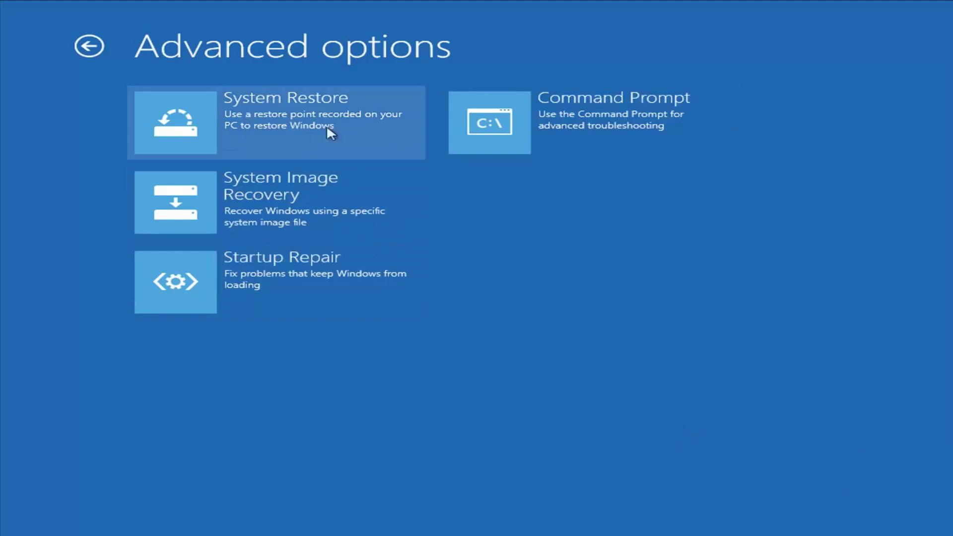
left_click(294, 130)
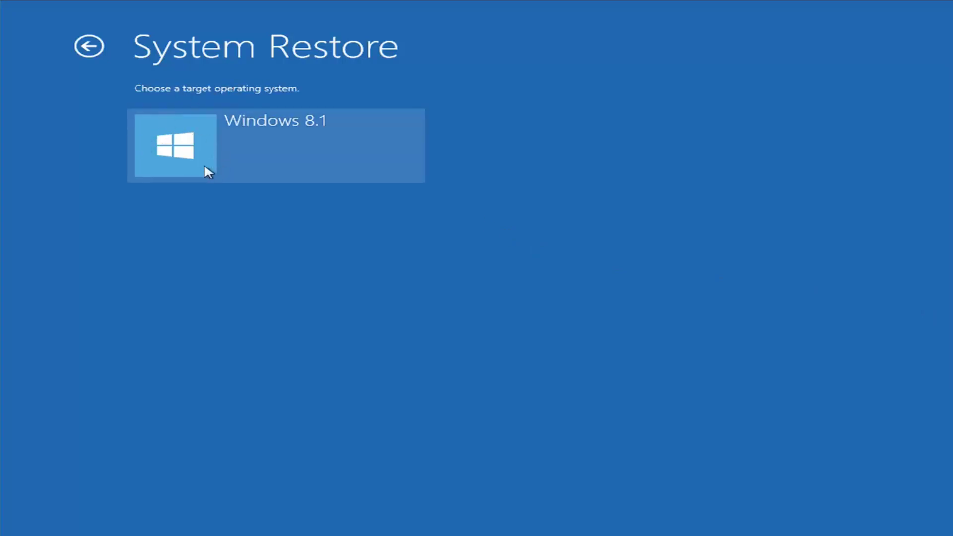
Restore Windows 8.1 to the 9/10/2018 Installed VMware Tools point and confirm with Yes
left_click(237, 144)
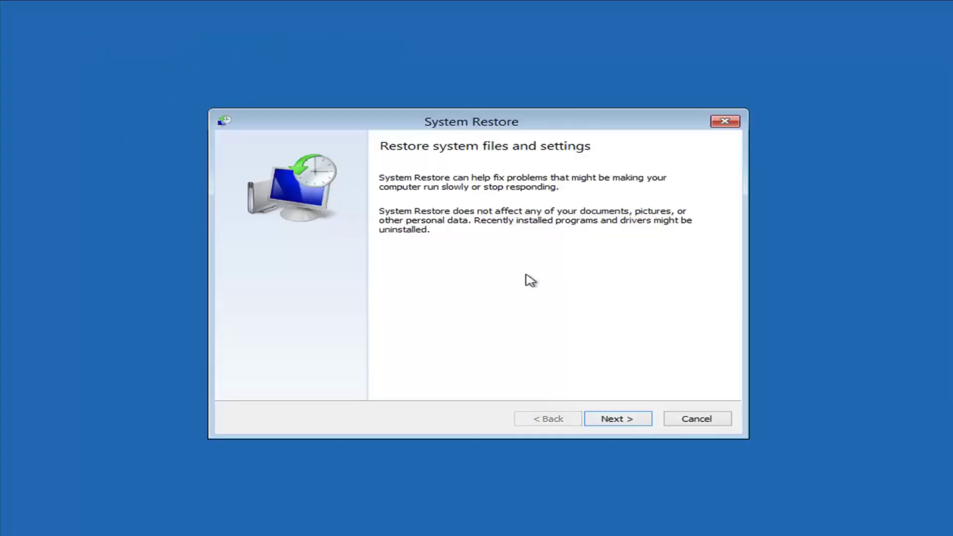
left_click(633, 423)
left_click(279, 237)
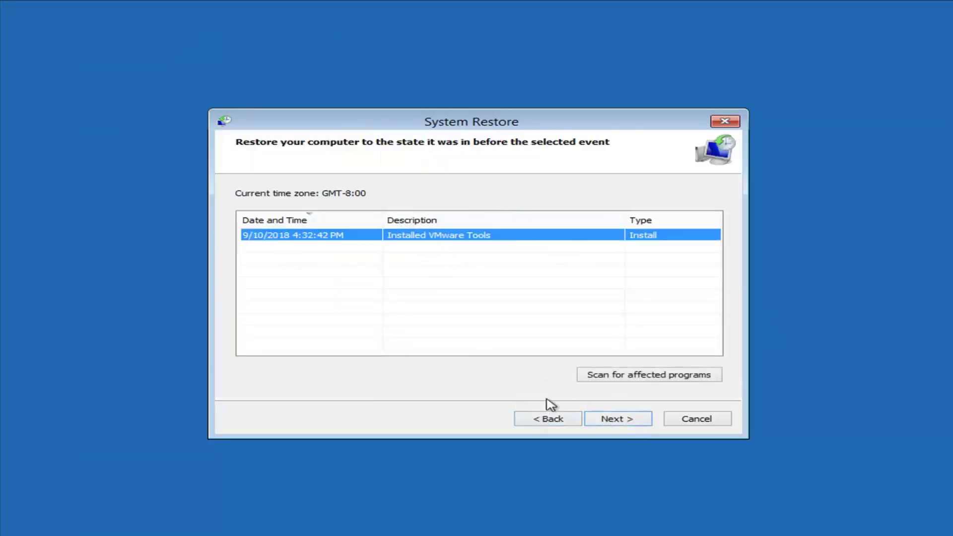
left_click(622, 425)
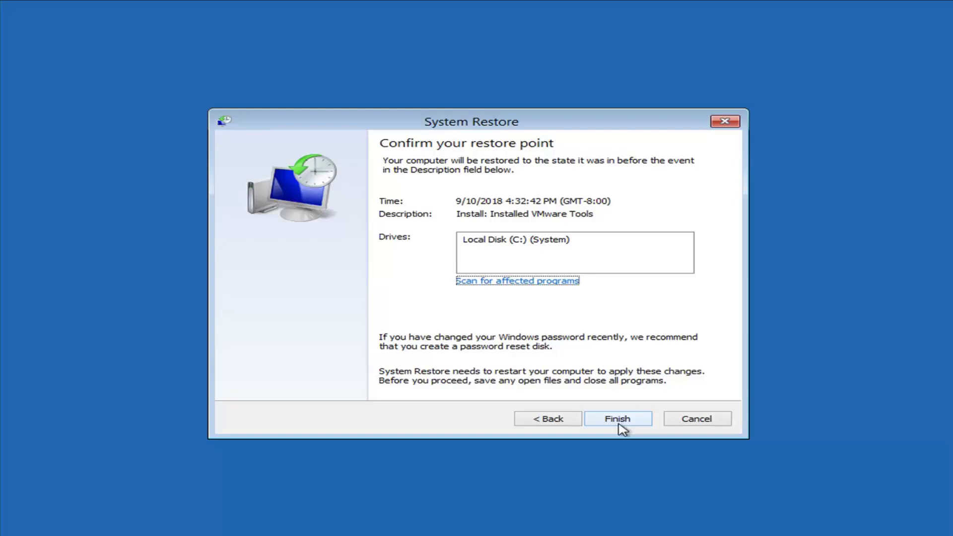
left_click(620, 425)
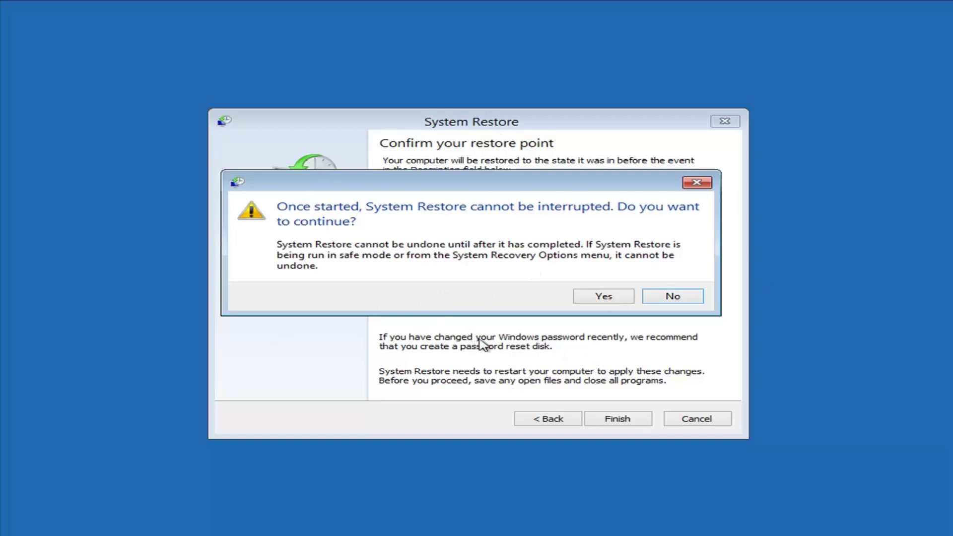
left_click(595, 296)
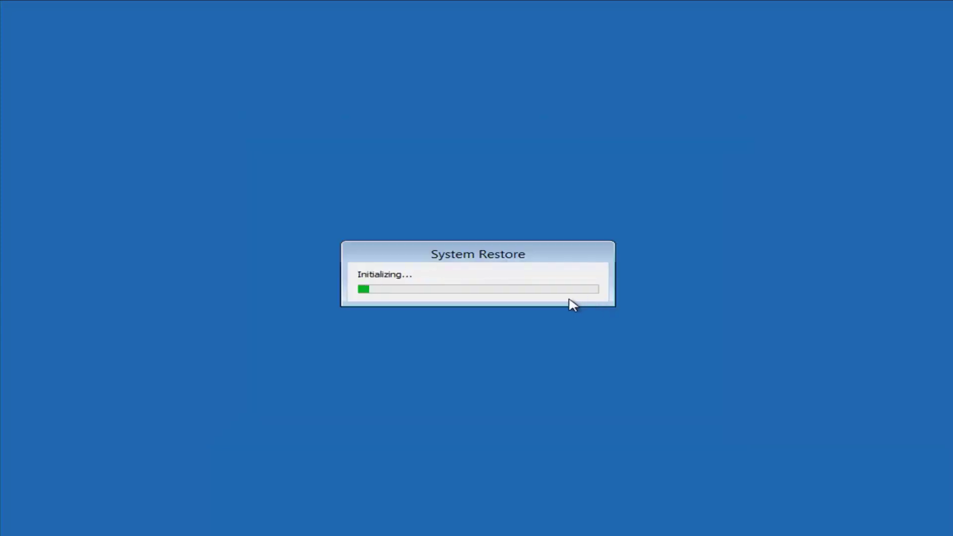